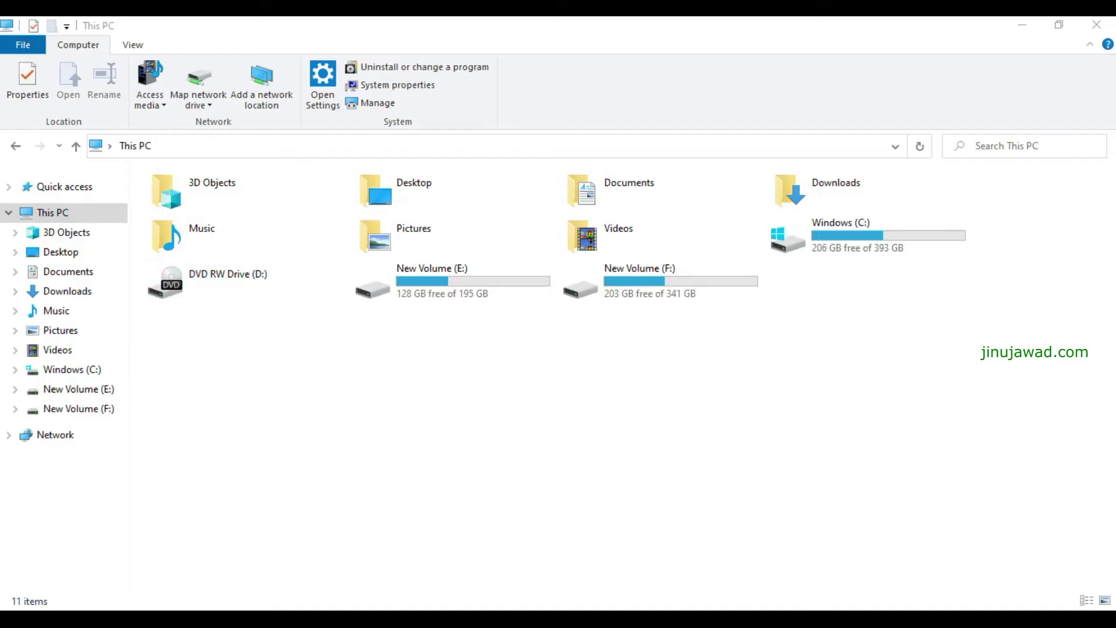
Step: Launch Command Prompt from Start search with cmd, then reopen Start search
key(super)
text(cmd)
key(Return)
key(super)
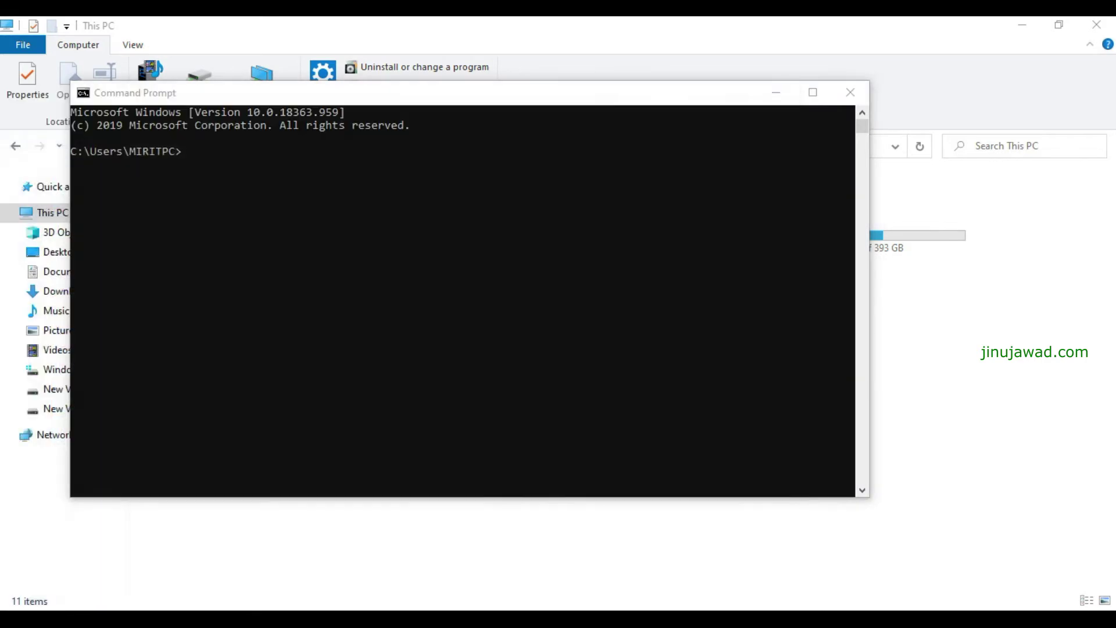
text(note)
Step: Launch Notepad from search and move its window up and left beside Command Prompt
key(Return)
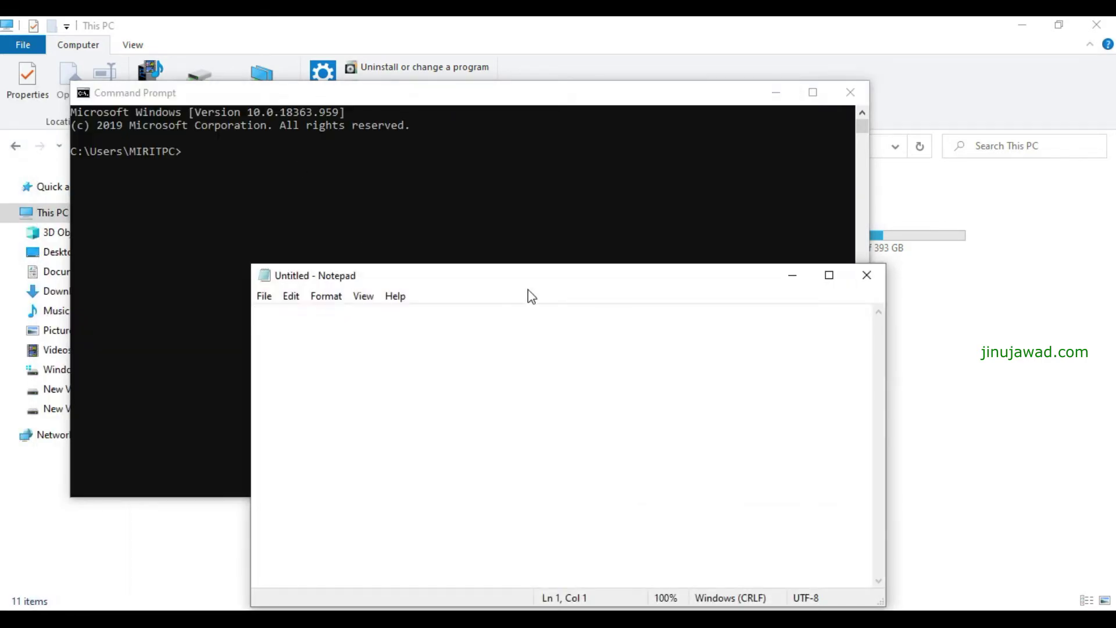
drag(527, 290, 478, 211)
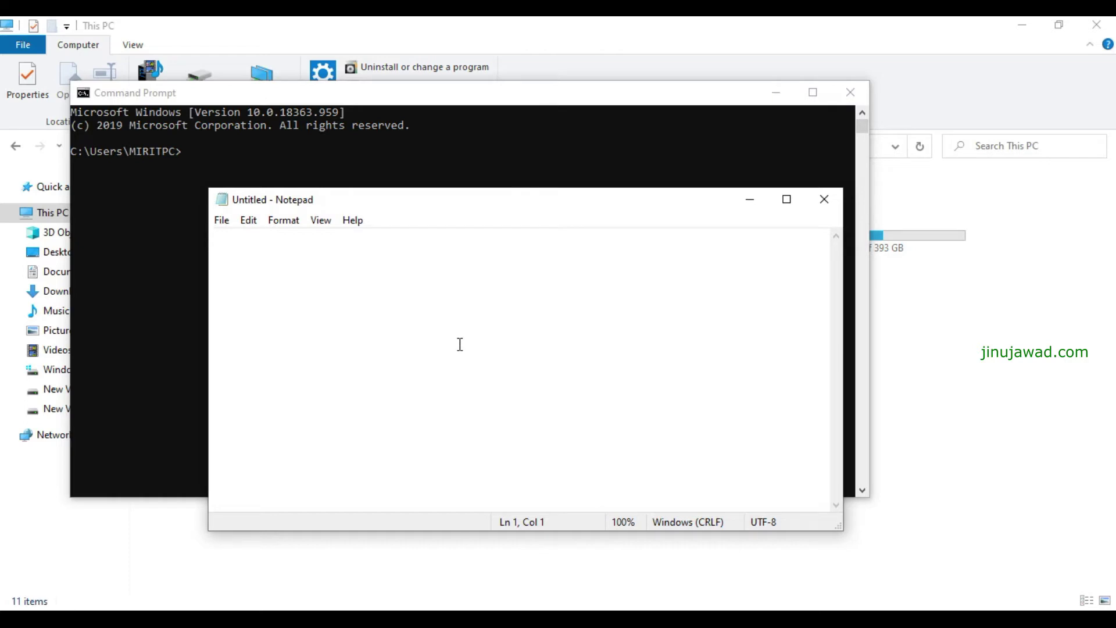
text(psql )
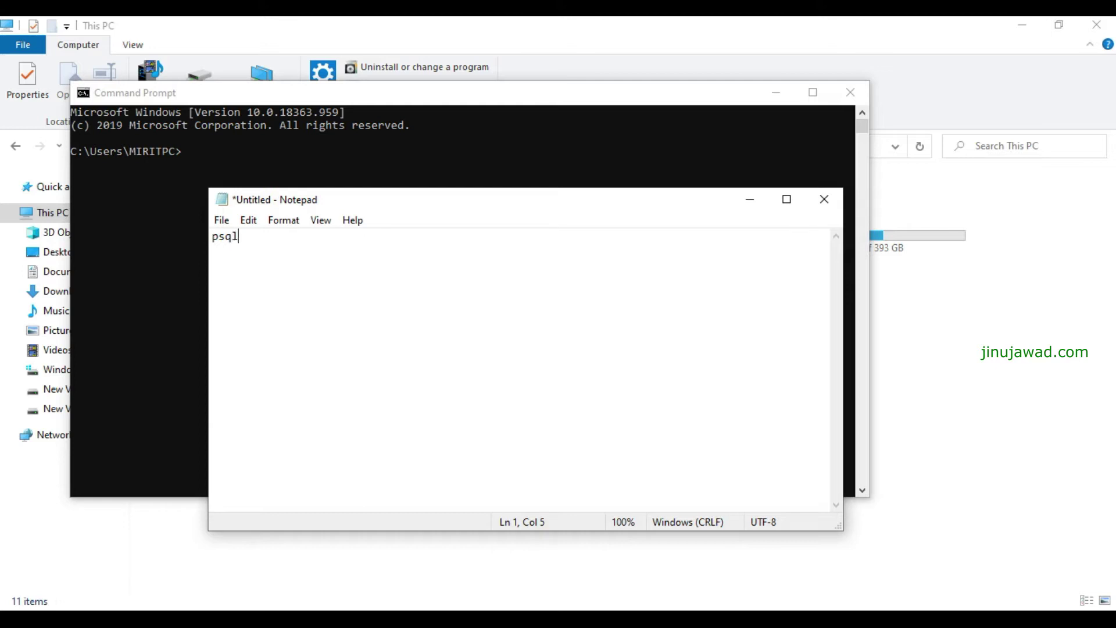
text(-U )
text(<username)
text(>)
text( -h )
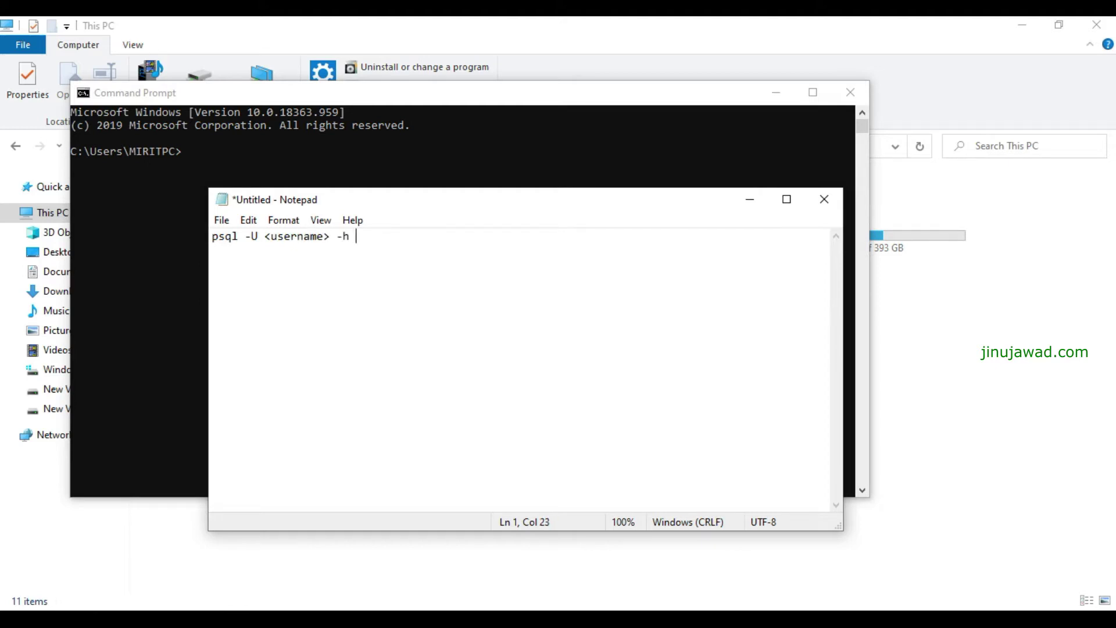
text(<hostn)
text(ame>)
Step: Write psql -U postgres -h localhost on line 3, fixing typos, and select that line
key(Return)
key(Return)
text(ps)
key(BackSpace)
key(BackSpace)
text(ps)
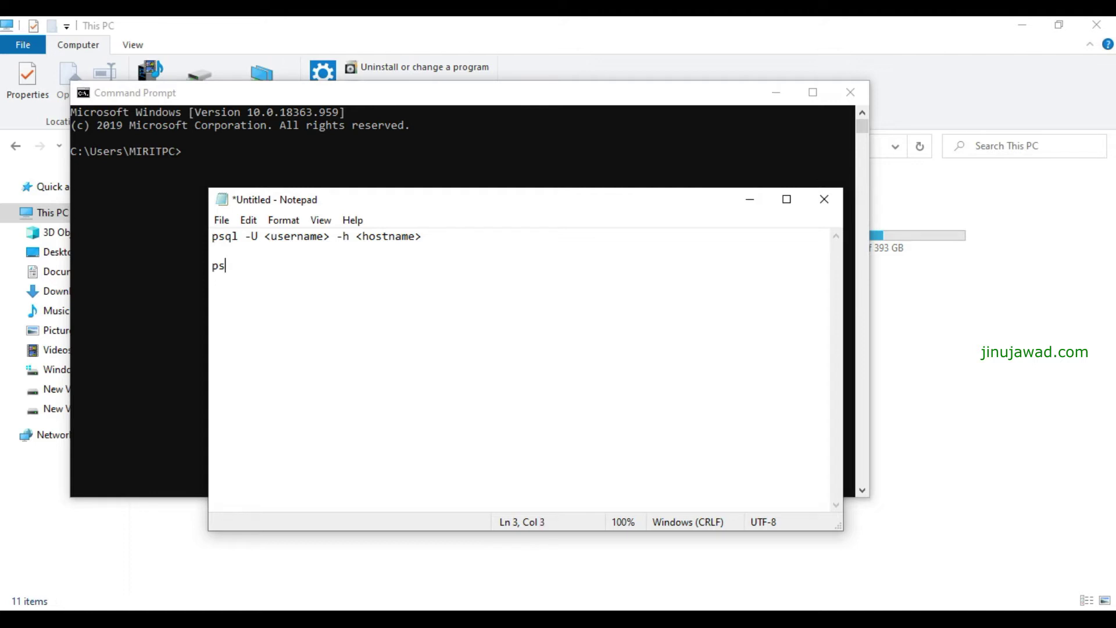
text(ql)
text(-U)
text(ro)
key(BackSpace)
key(BackSpace)
text(po)
text(rst)
key(BackSpace)
key(BackSpace)
key(BackSpace)
text(st)
text(gres )
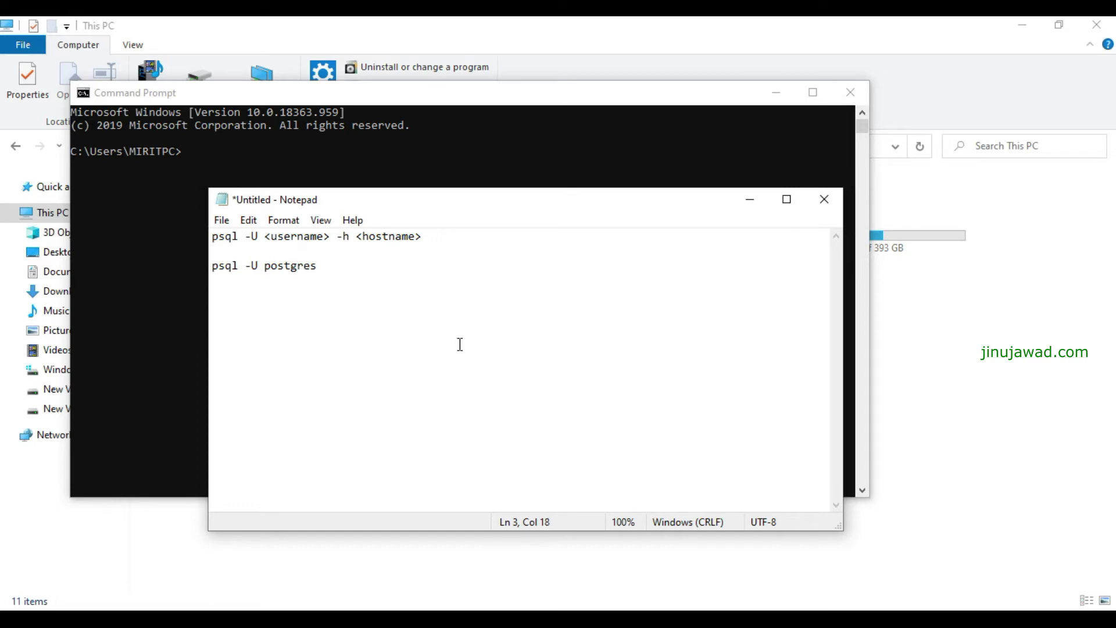
text(-h ho)
key(BackSpace)
key(BackSpace)
text(localhost)
drag(416, 269, 212, 279)
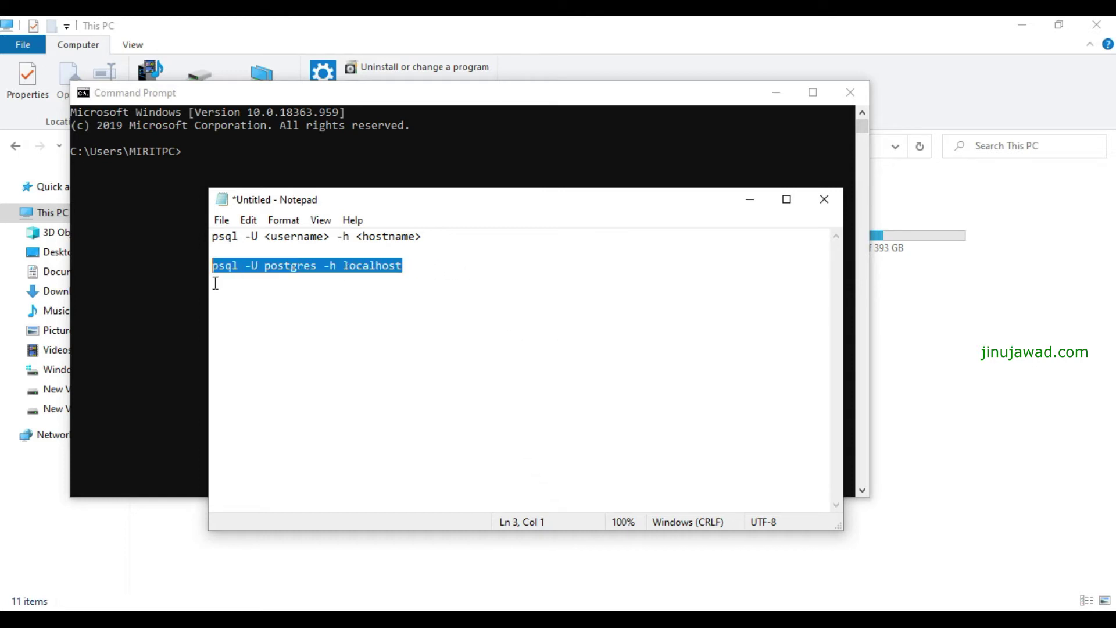
Step: Paste and run psql -U postgres -h localhost in Command Prompt, getting 'not recognized'
click(181, 193)
right_click(298, 252)
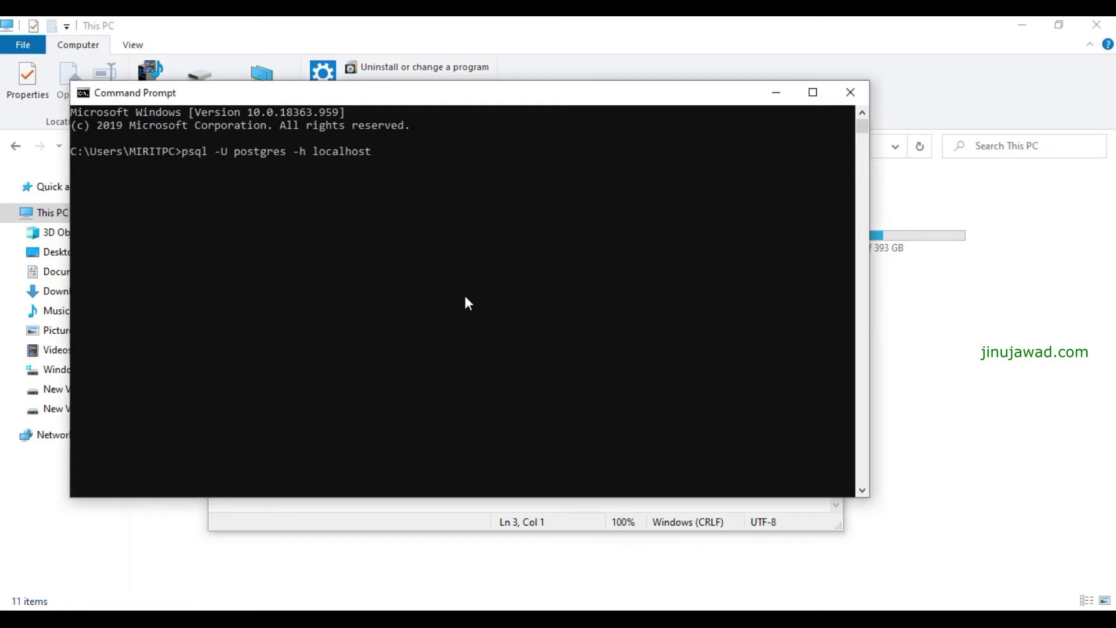
key(Return)
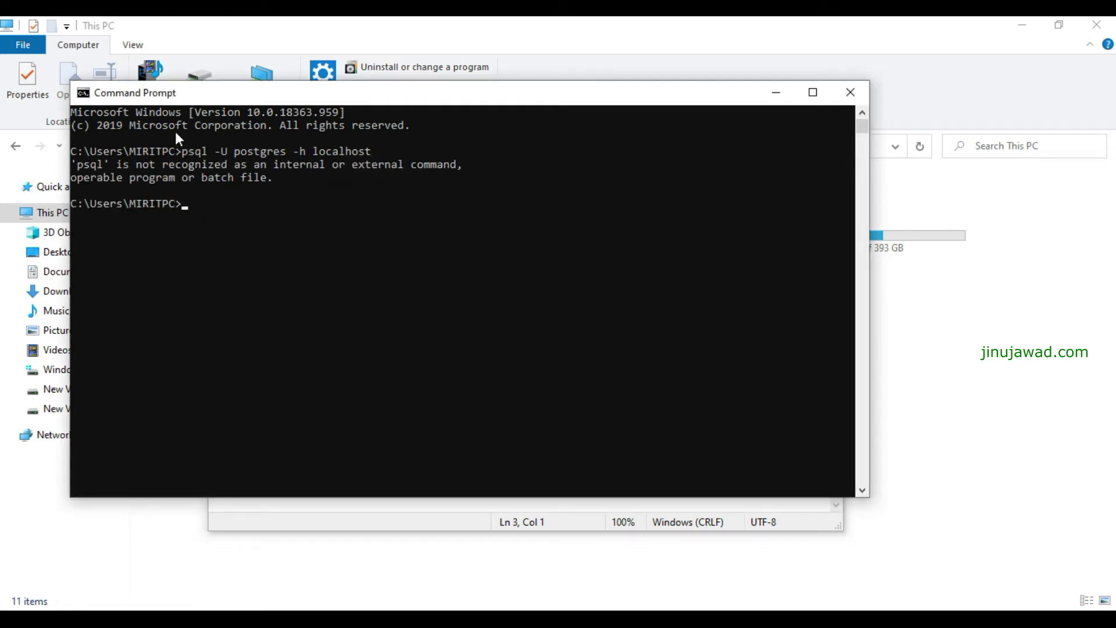
drag(225, 98, 334, 170)
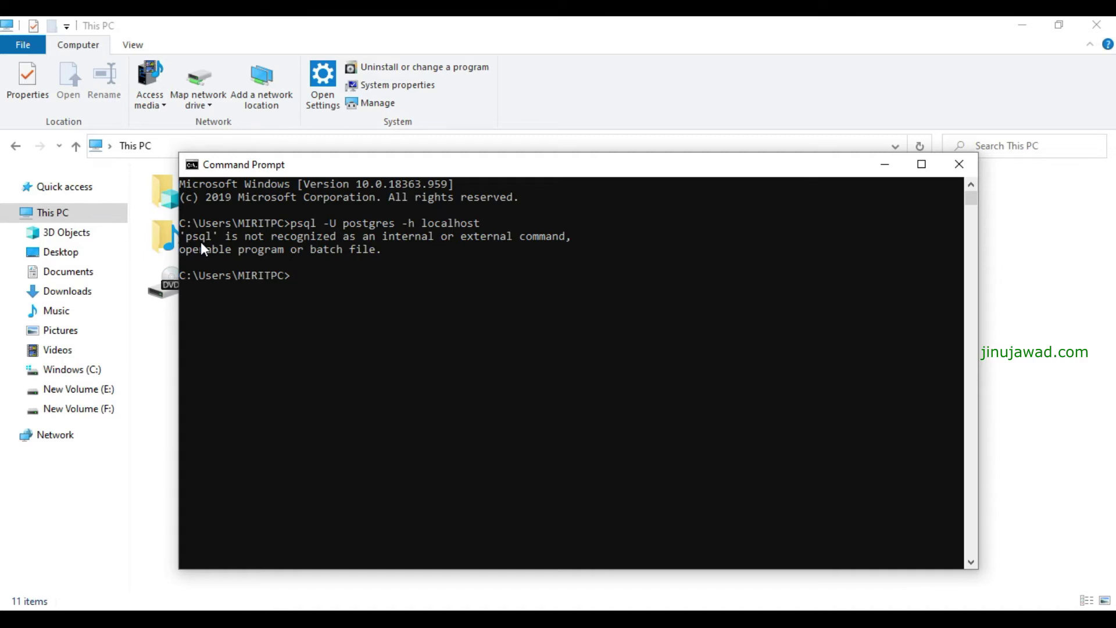
click(160, 388)
Step: Browse File Explorer to C:\Program Files\PostgreSQL\12\bin
double_click(872, 240)
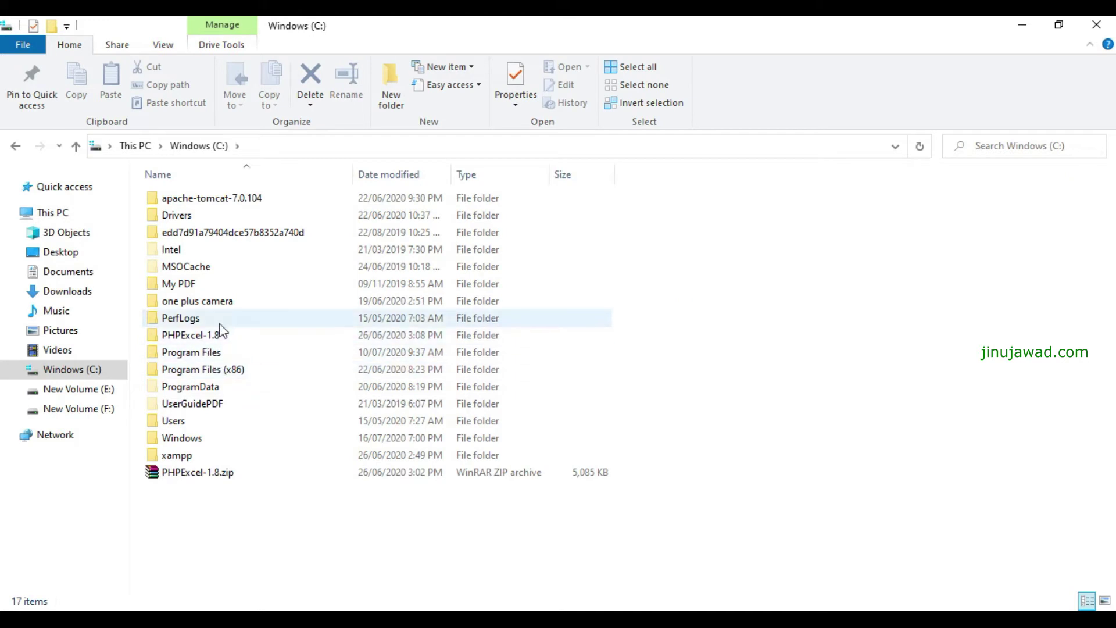
double_click(202, 357)
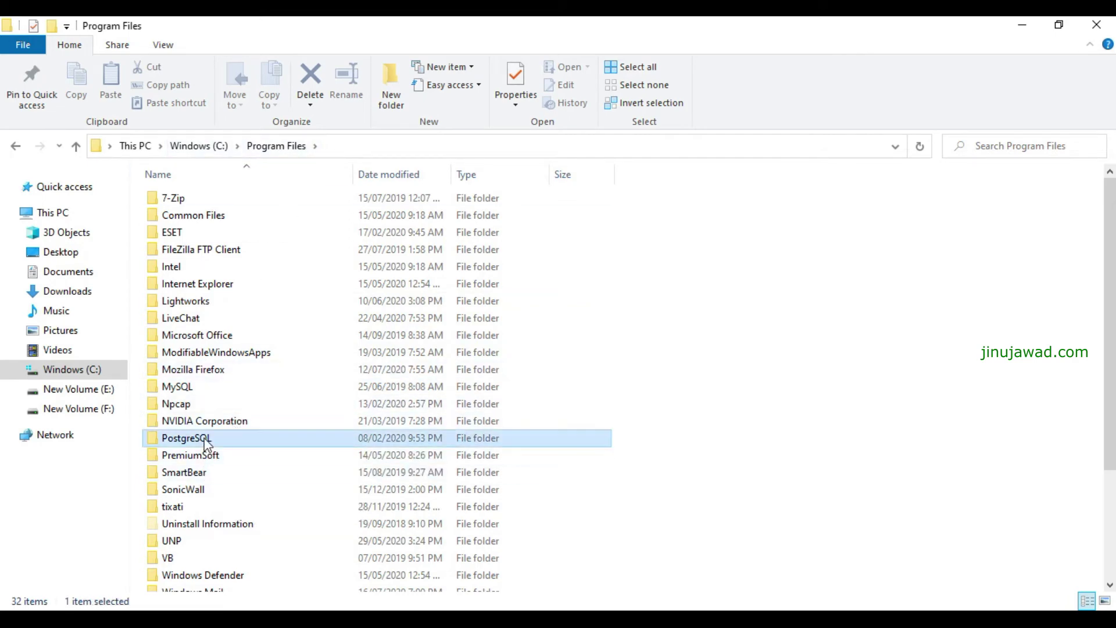
double_click(185, 437)
double_click(168, 198)
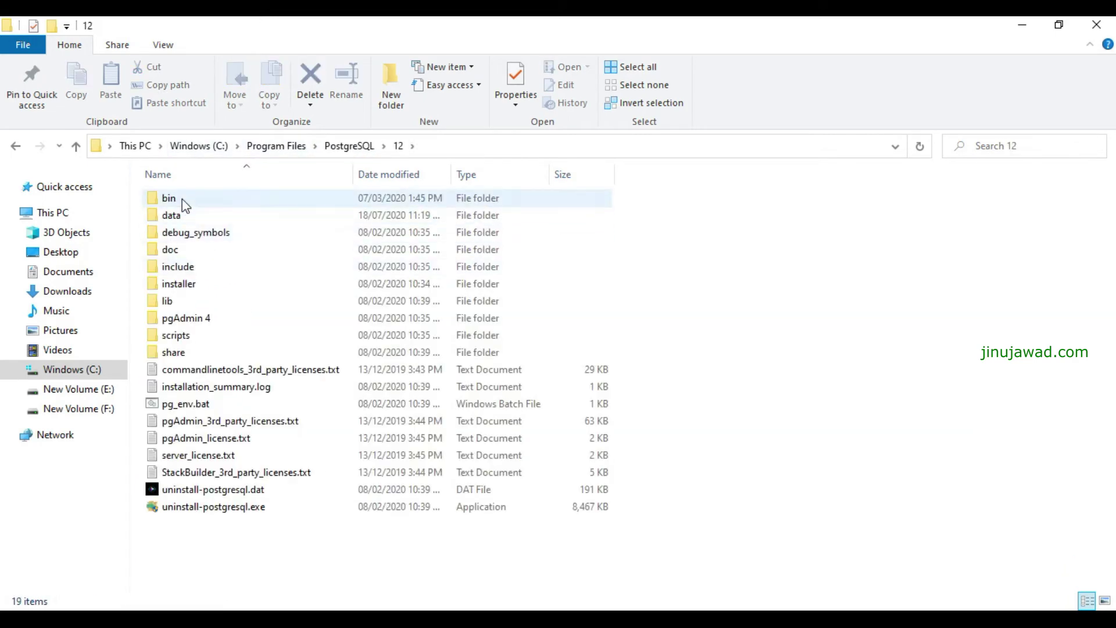
double_click(168, 198)
click(241, 251)
text(ps)
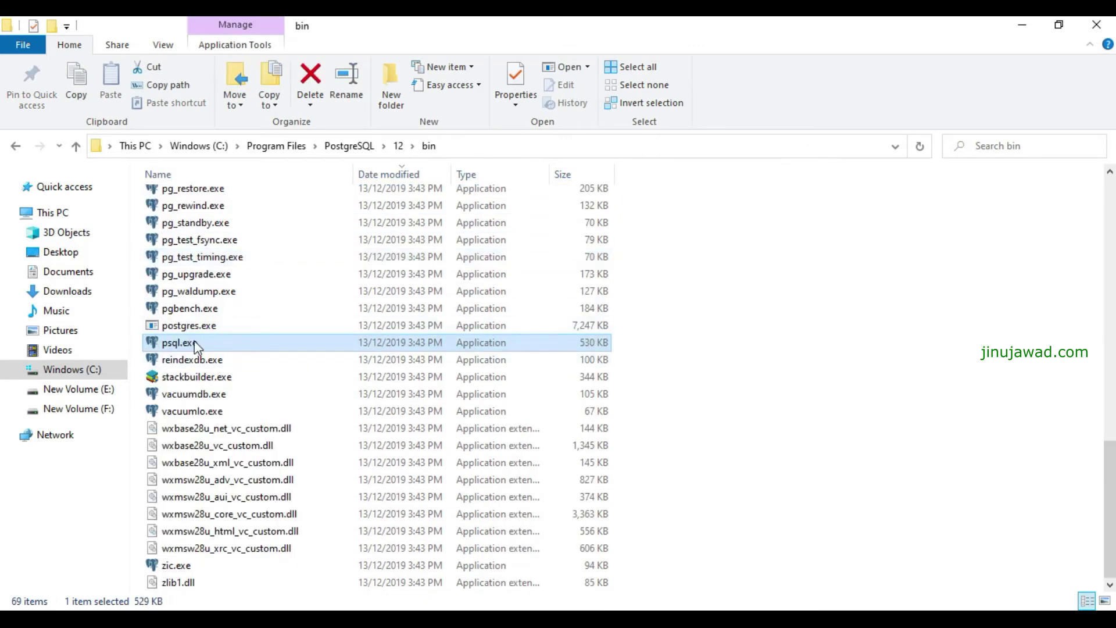
Step: Copy the bin folder path and cd into it in Command Prompt
click(610, 145)
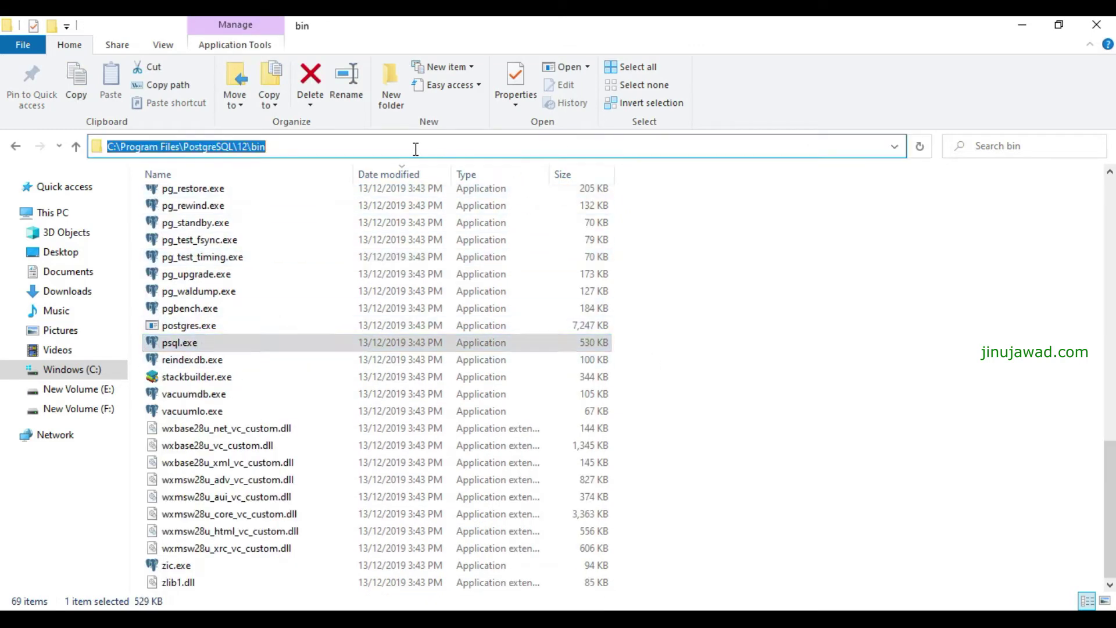
key(ctrl+c)
key(alt+Tab)
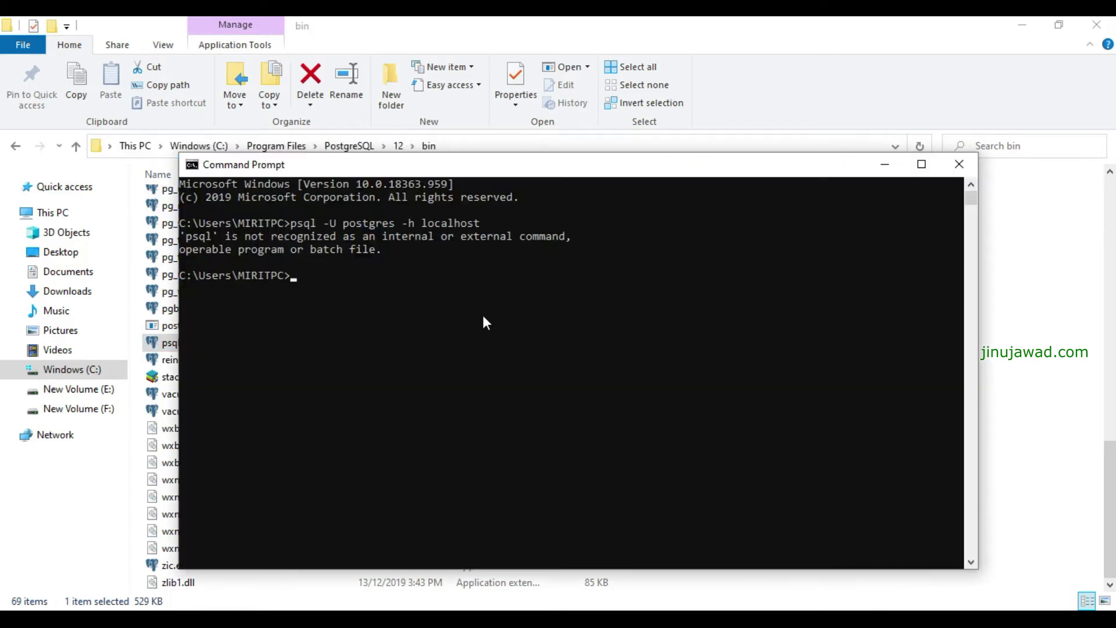
text(cd ")
key(ctrl+v)
text(")
key(Return)
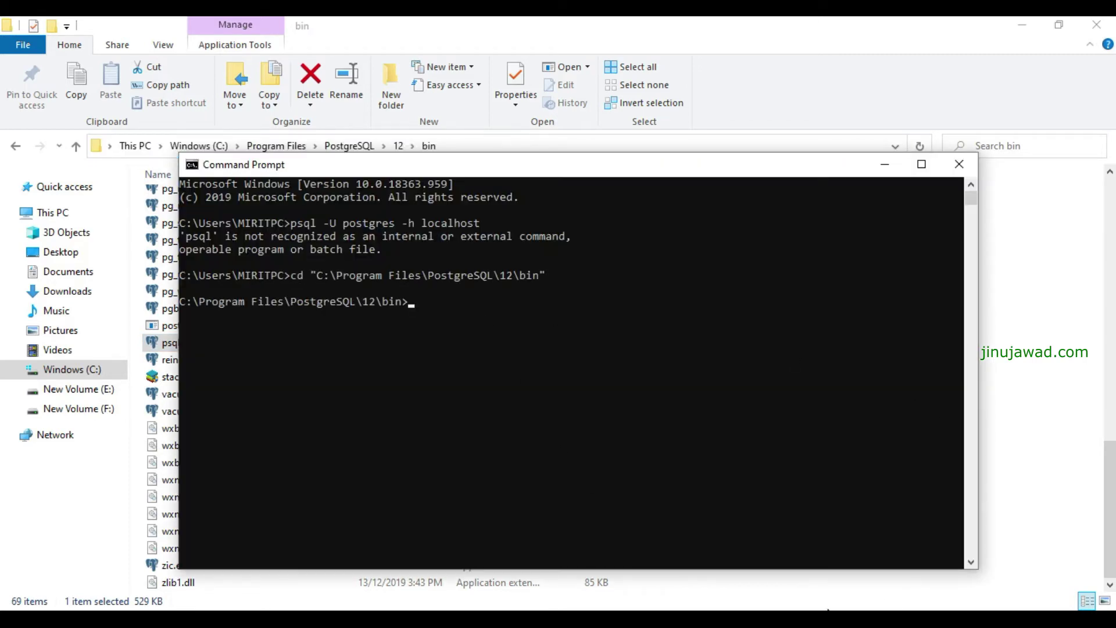
Step: Run psql -U postgres -h localhost from the bin folder and log in with the password
key(alt+Tab)
key(ctrl+c)
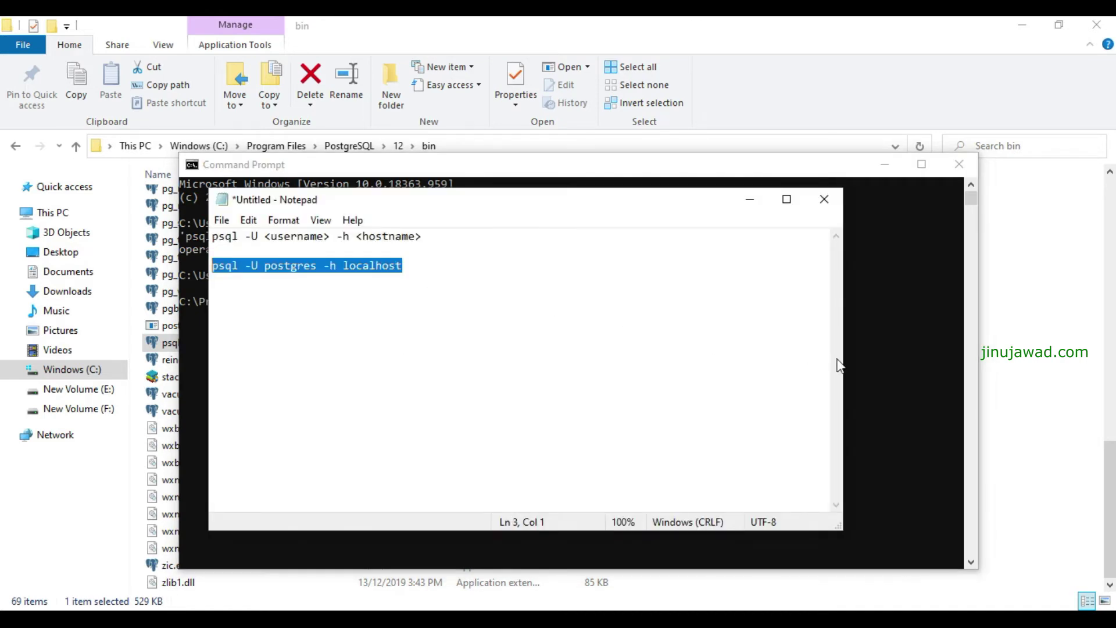
click(889, 362)
key(ctrl+v)
key(Return)
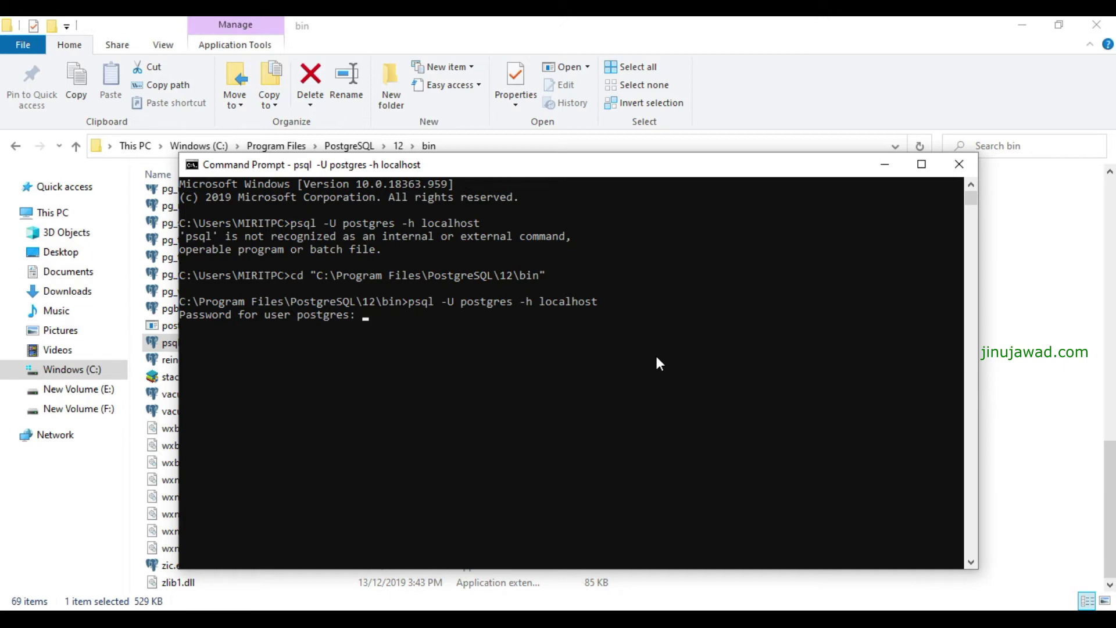
key(Return)
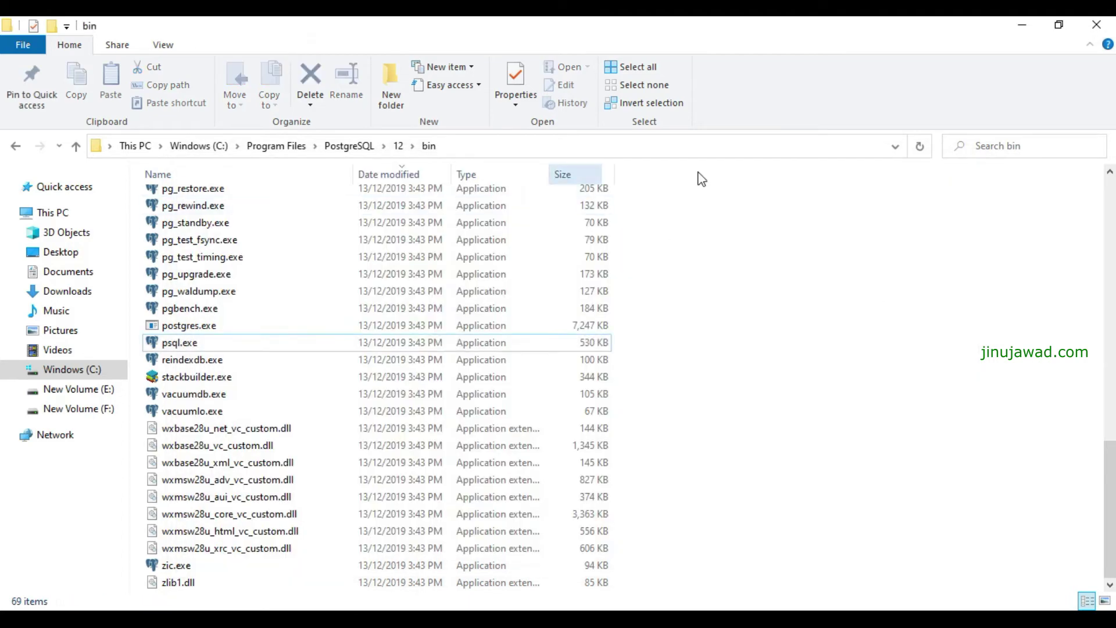
Step: Reach Environment Variables via This PC Properties and Advanced system settings
key(super)
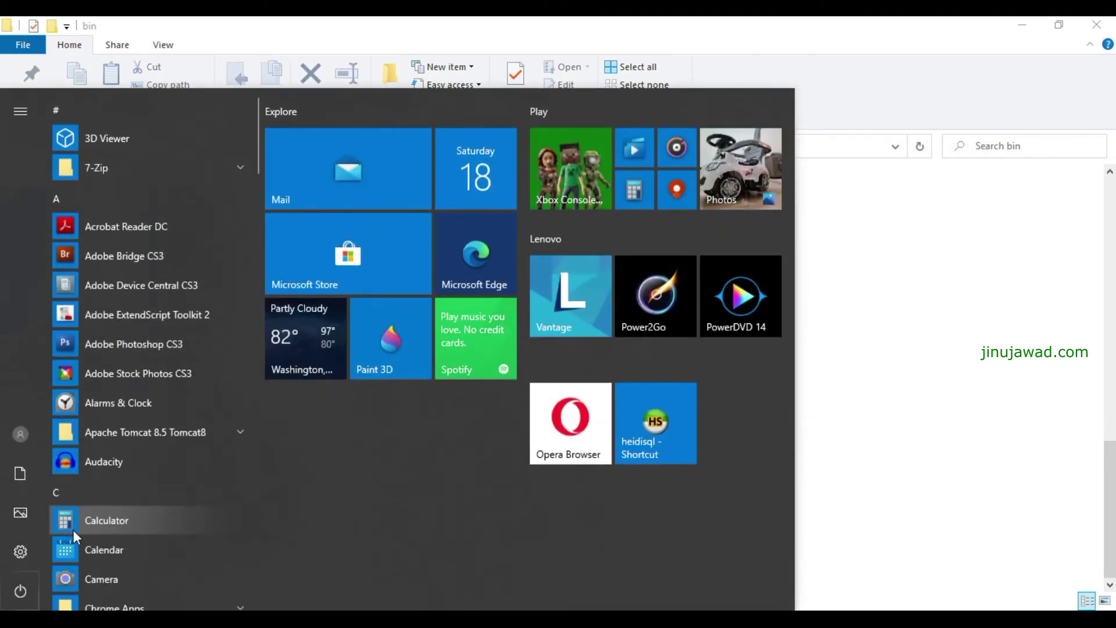
text(this)
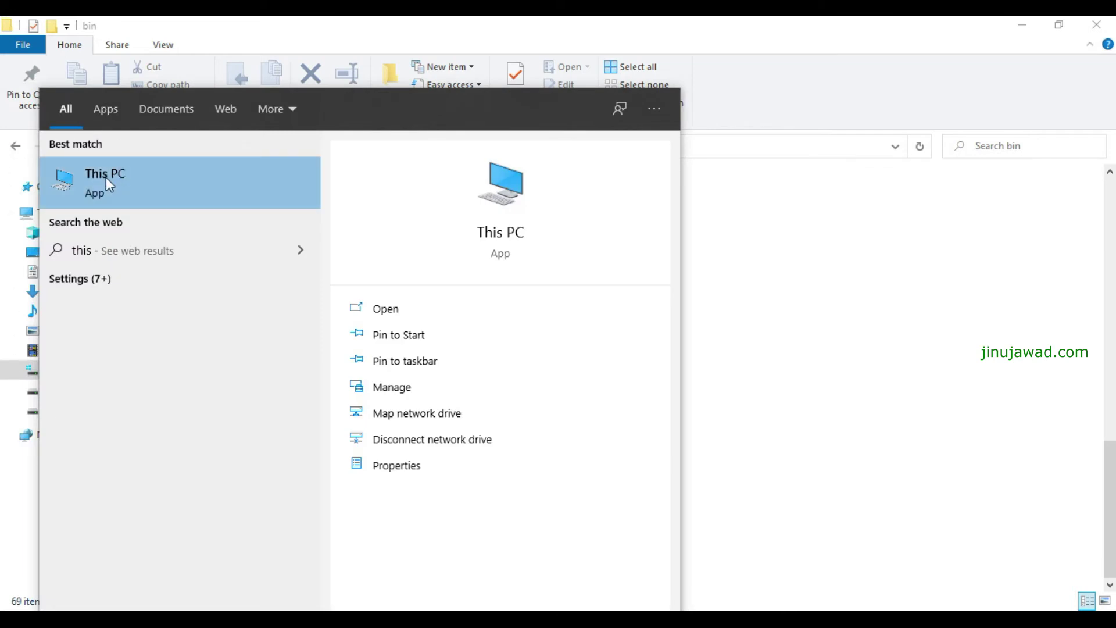
right_click(114, 183)
click(162, 324)
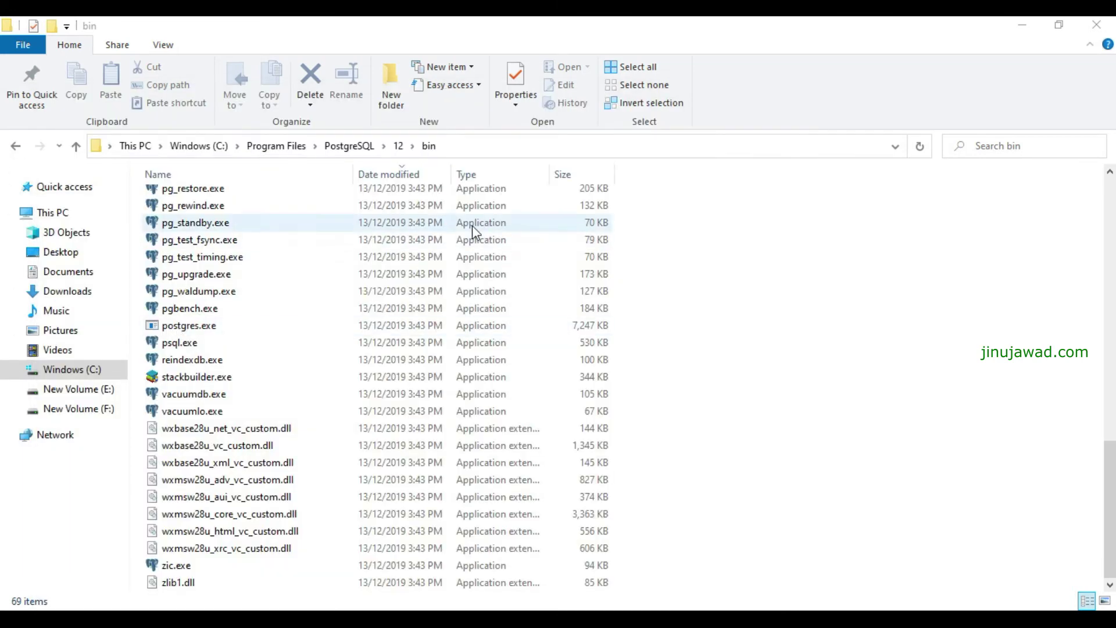
click(159, 235)
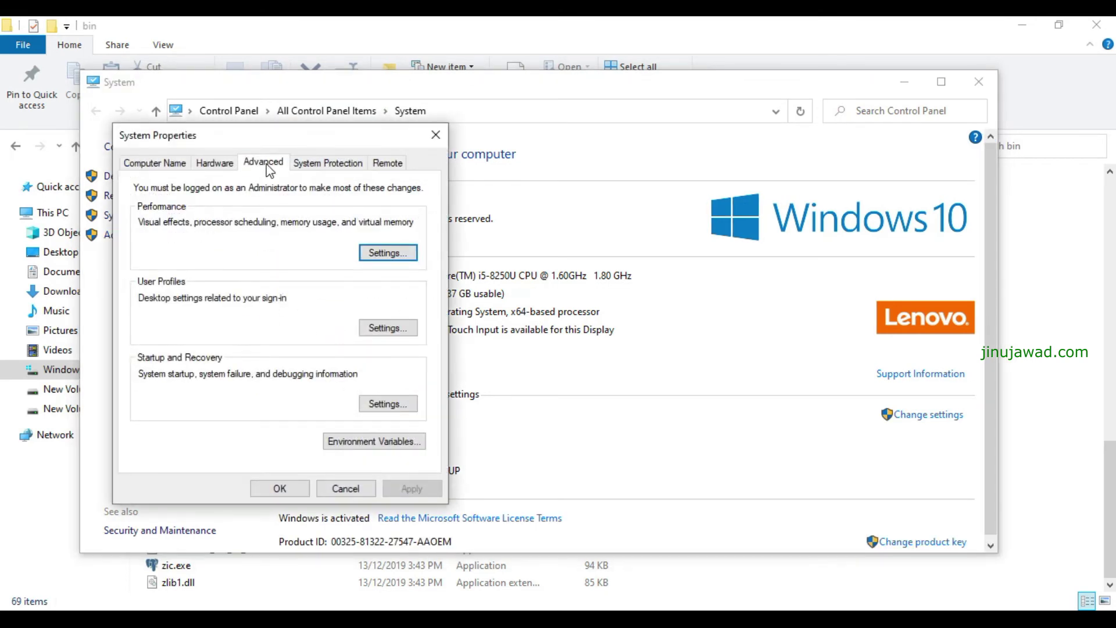
click(377, 448)
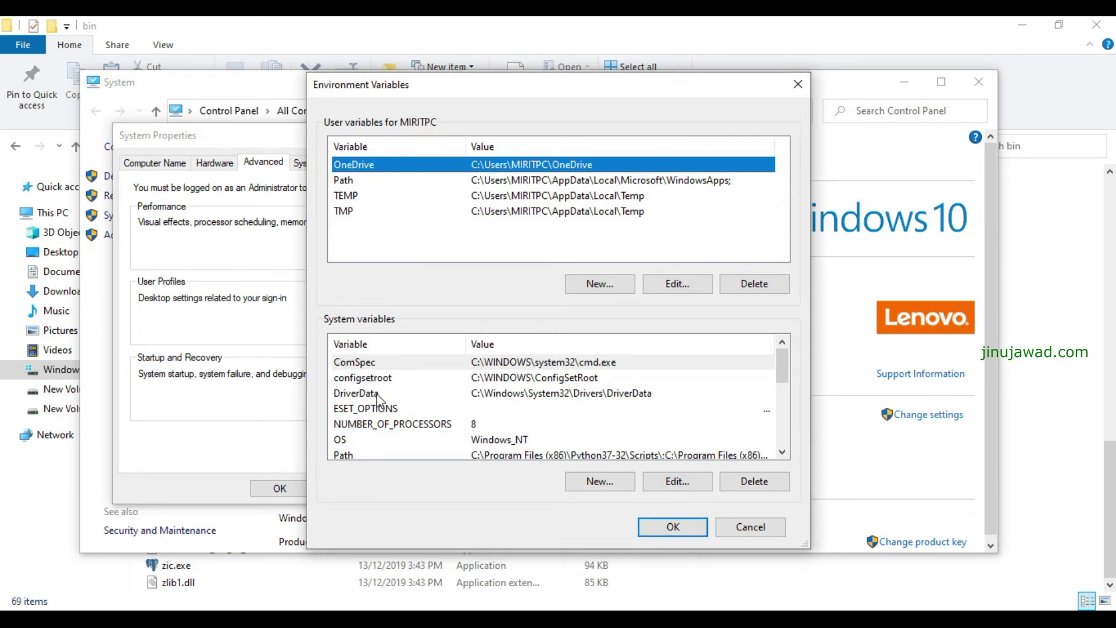
scroll(384, 402, down, 4)
scroll(390, 433, down, 2)
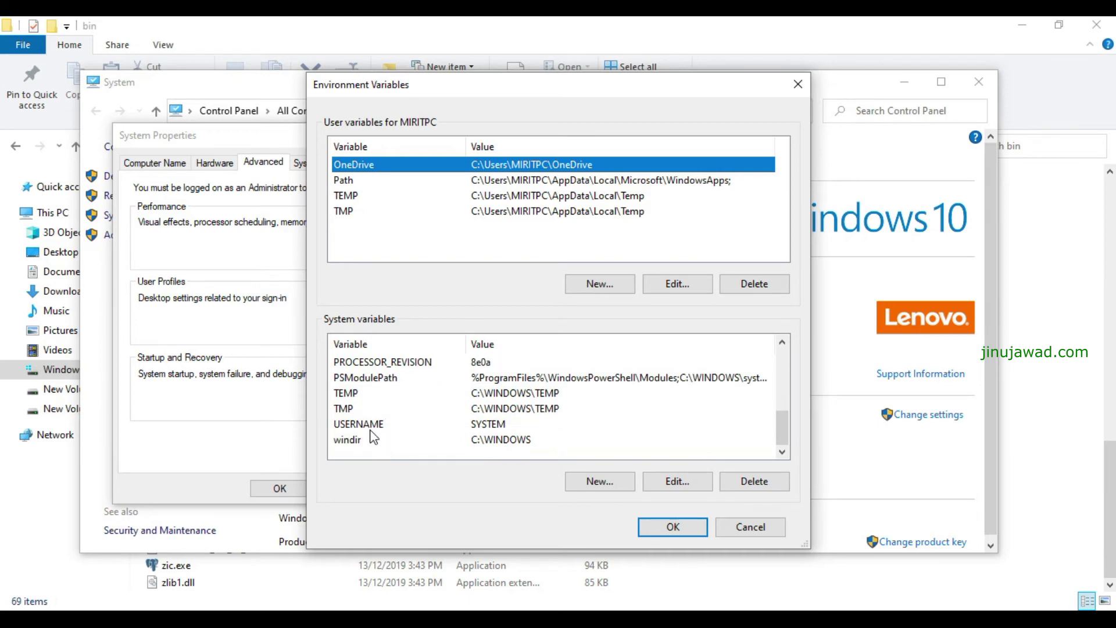
scroll(375, 436, up, 4)
scroll(370, 428, up, 2)
Step: Open the system Path editor and copy the bin folder path from Explorer's address bar
double_click(351, 426)
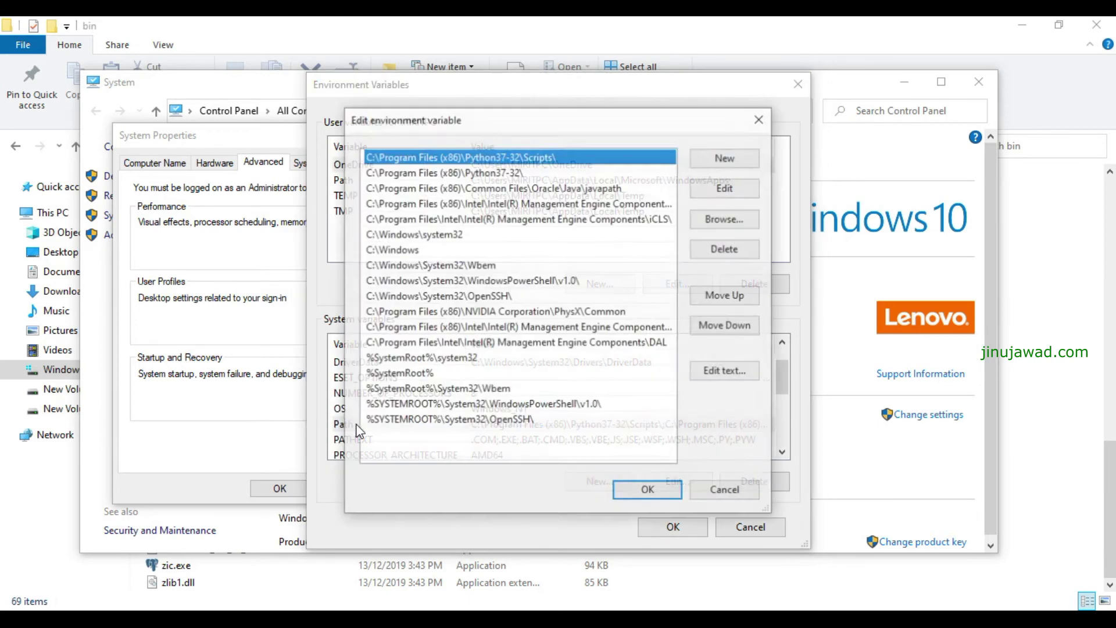
click(532, 447)
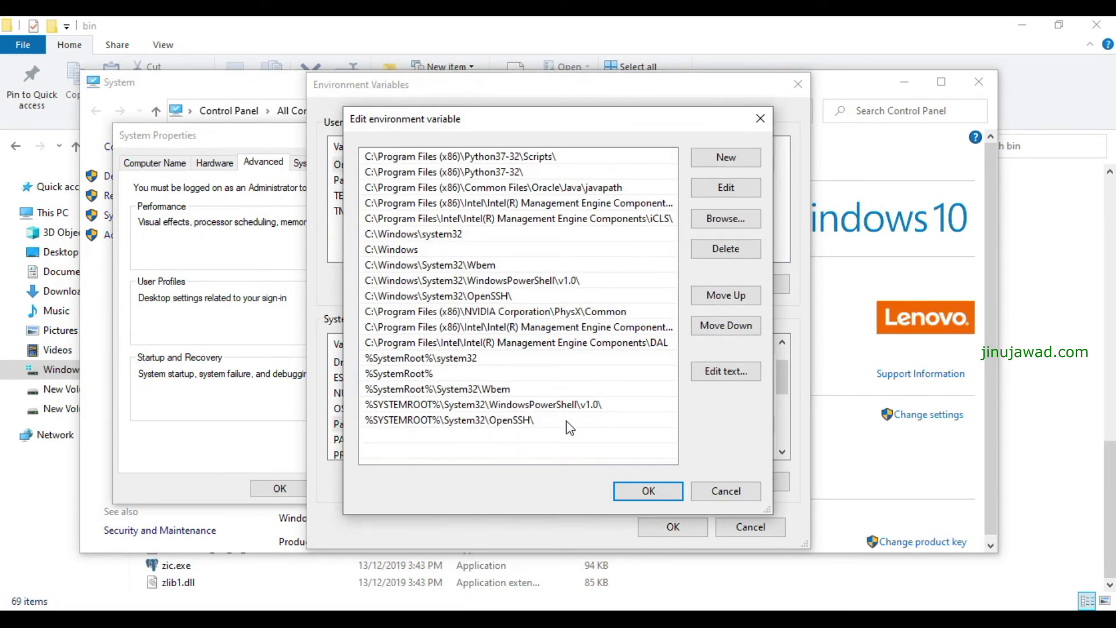
click(595, 579)
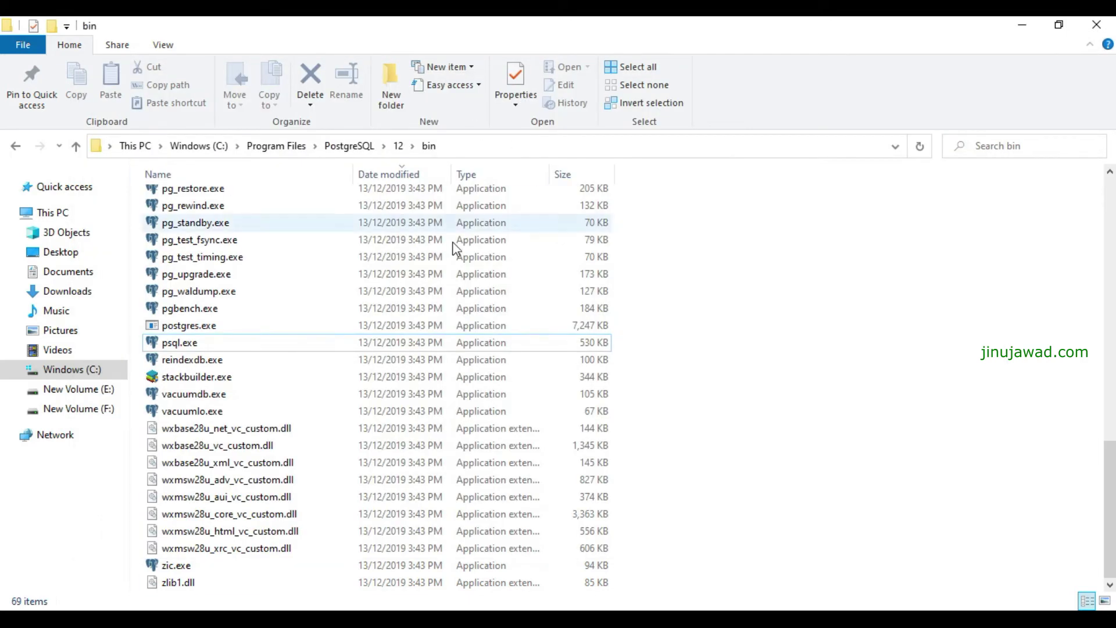
click(488, 146)
right_click(252, 145)
click(288, 194)
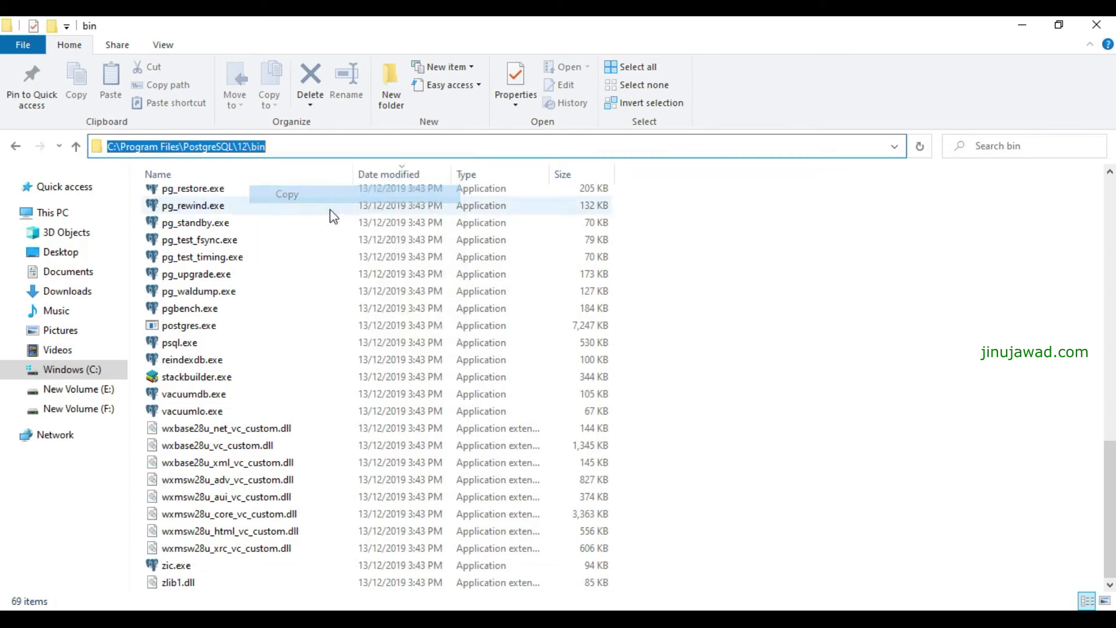
click(906, 593)
Step: Add C:\Program Files\PostgreSQL\12\bin as a new Path entry and confirm all dialogs
click(725, 158)
key(ctrl+v)
click(647, 491)
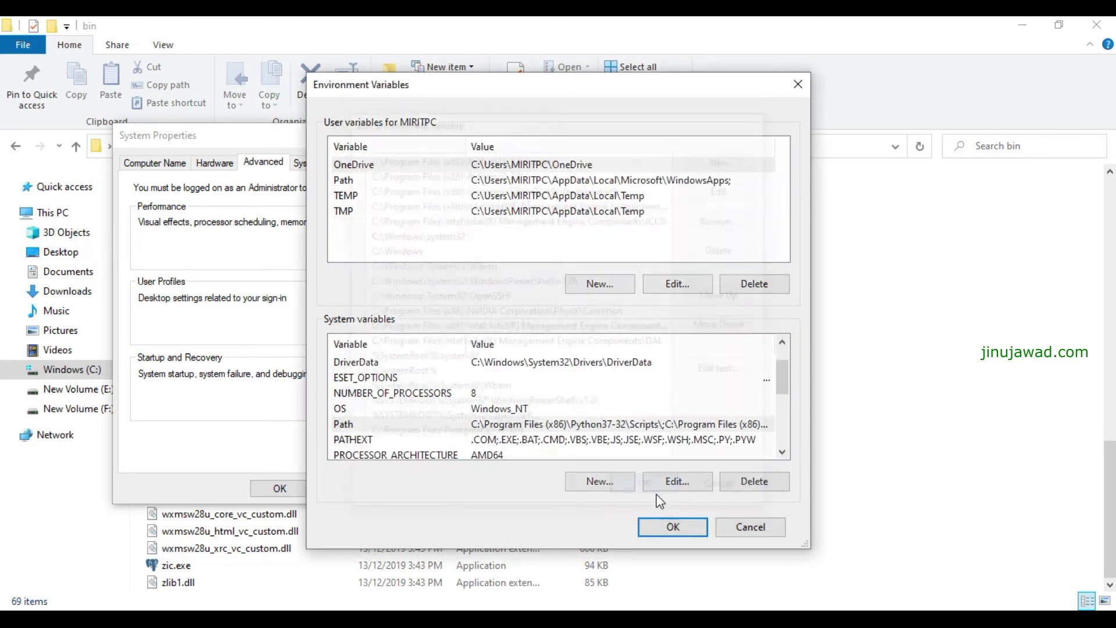
click(672, 528)
click(280, 488)
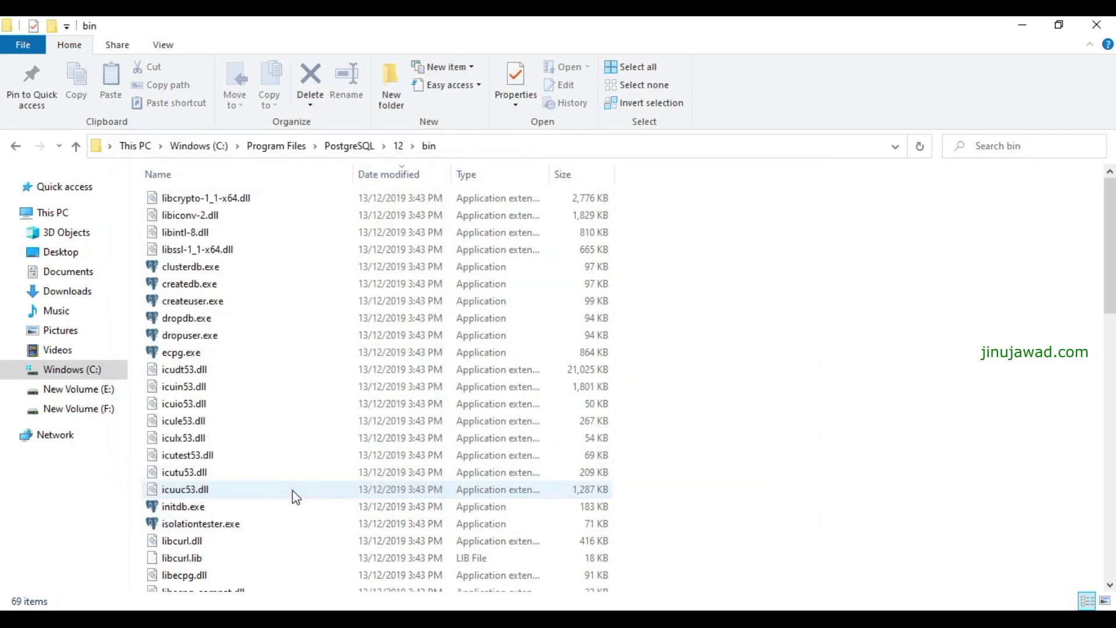
Step: In a fresh Command Prompt, run psql -U postgres -h localhost from Notepad and log in
key(super)
text(cmd)
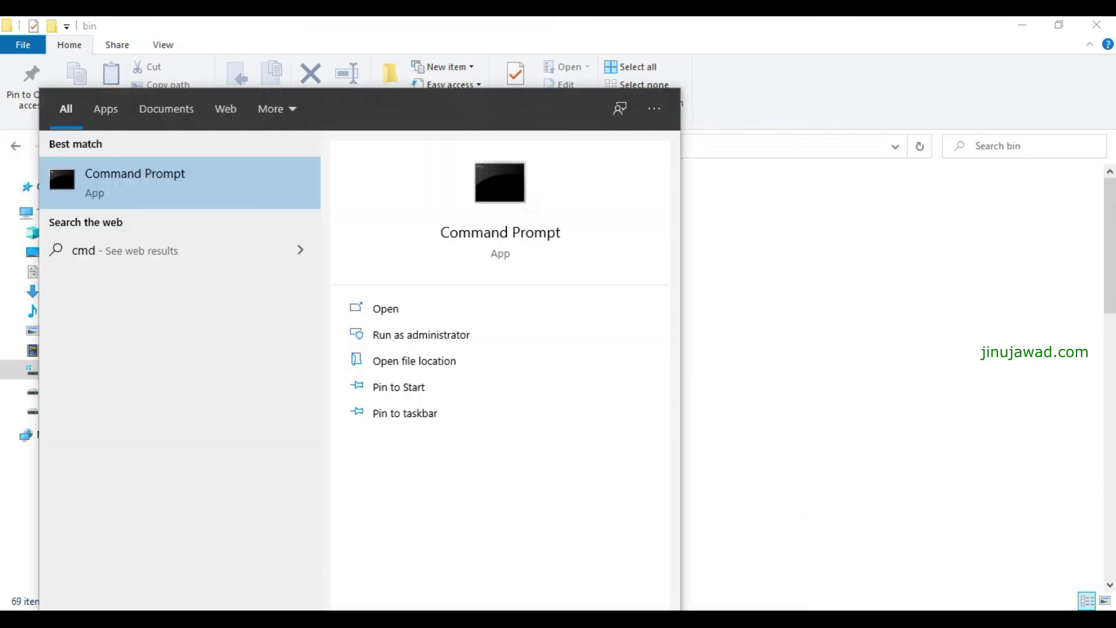
key(Return)
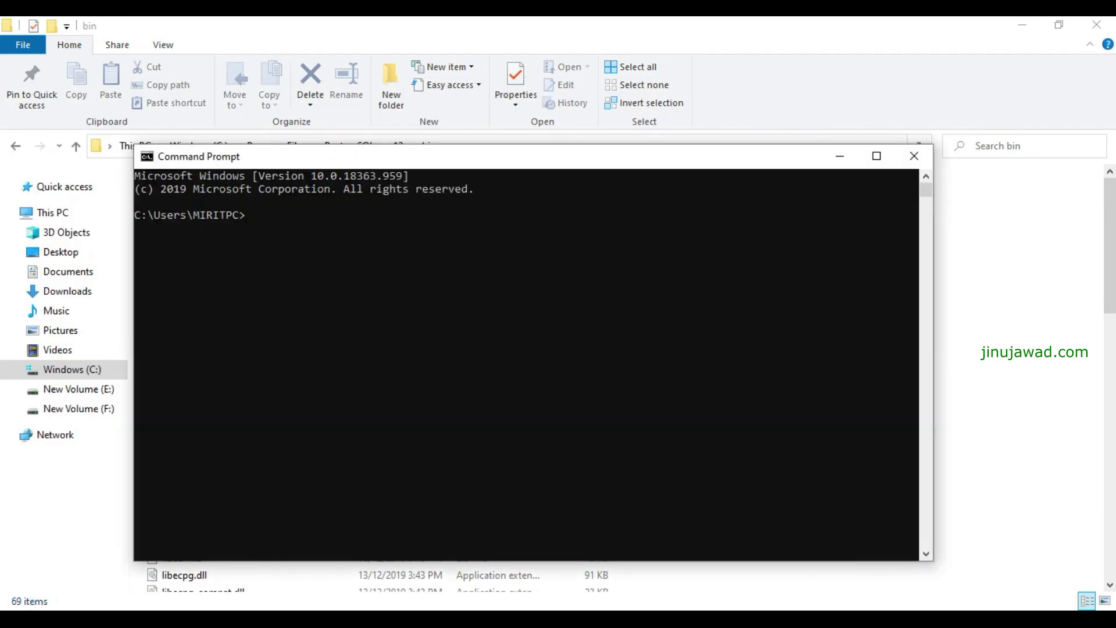
key(alt+Tab)
right_click(310, 266)
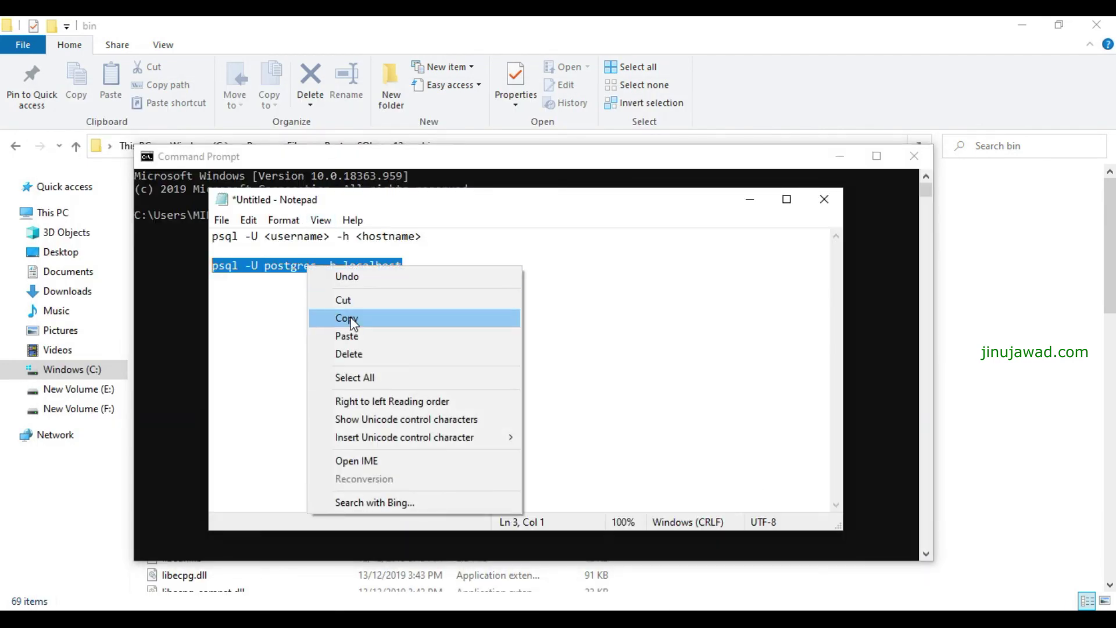
click(349, 318)
click(197, 309)
right_click(299, 269)
key(Return)
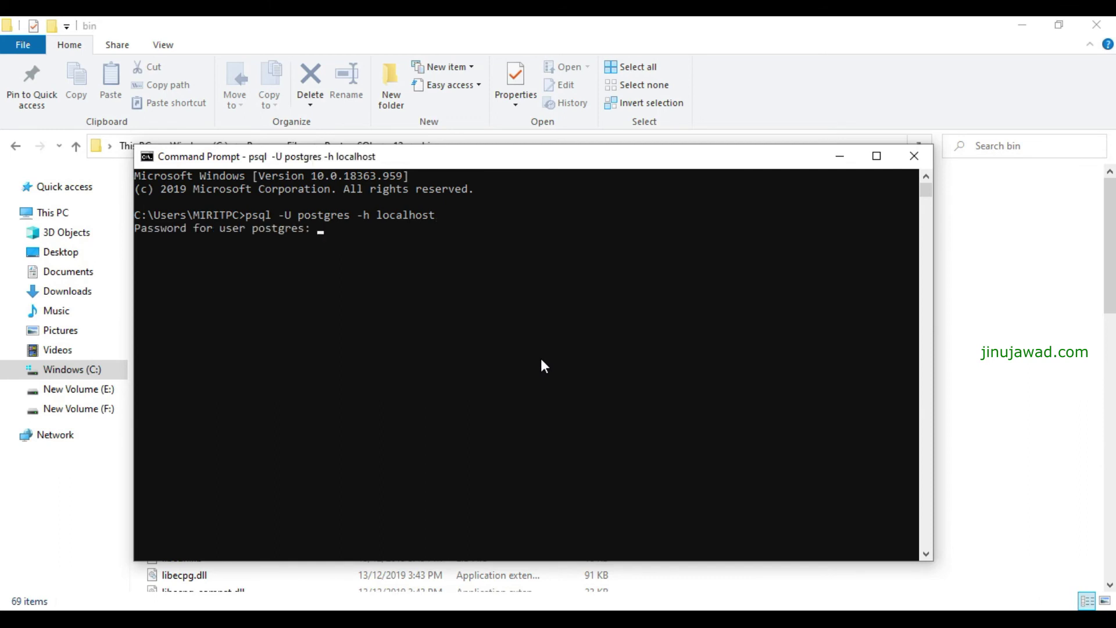
key(Return)
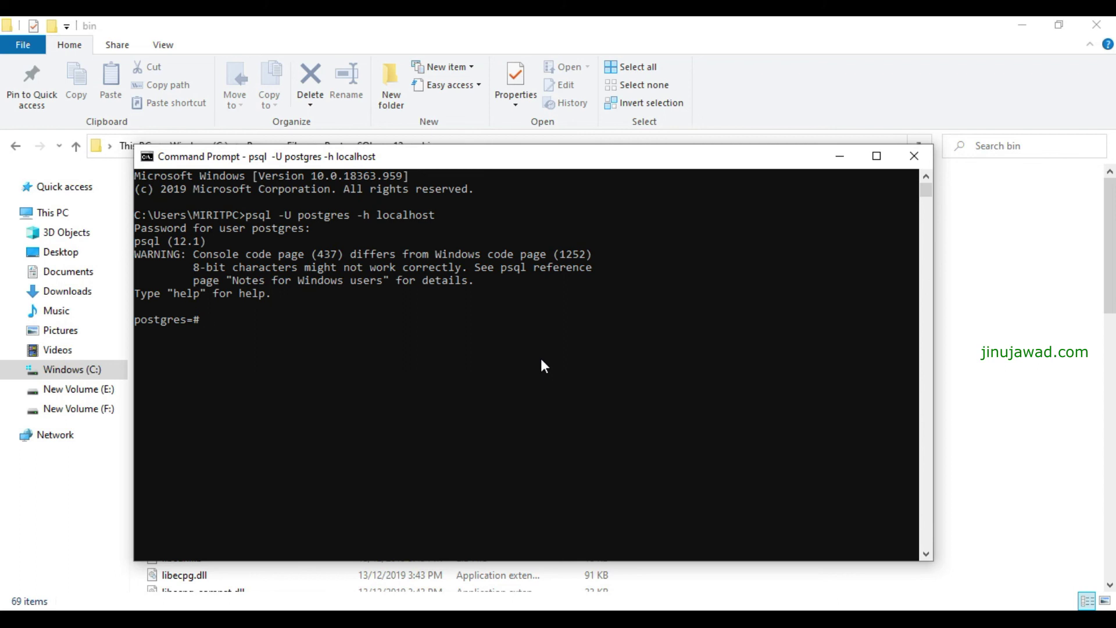
text(\list)
Step: Run \list to show the nine databases, then move the console window higher
key(Return)
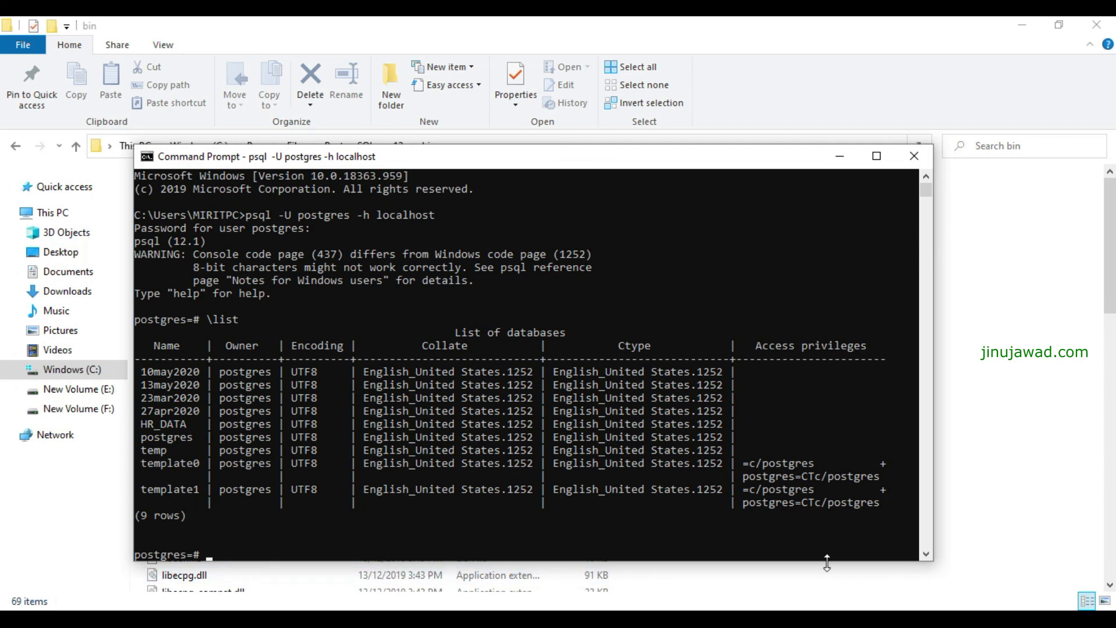
drag(641, 160, 692, 122)
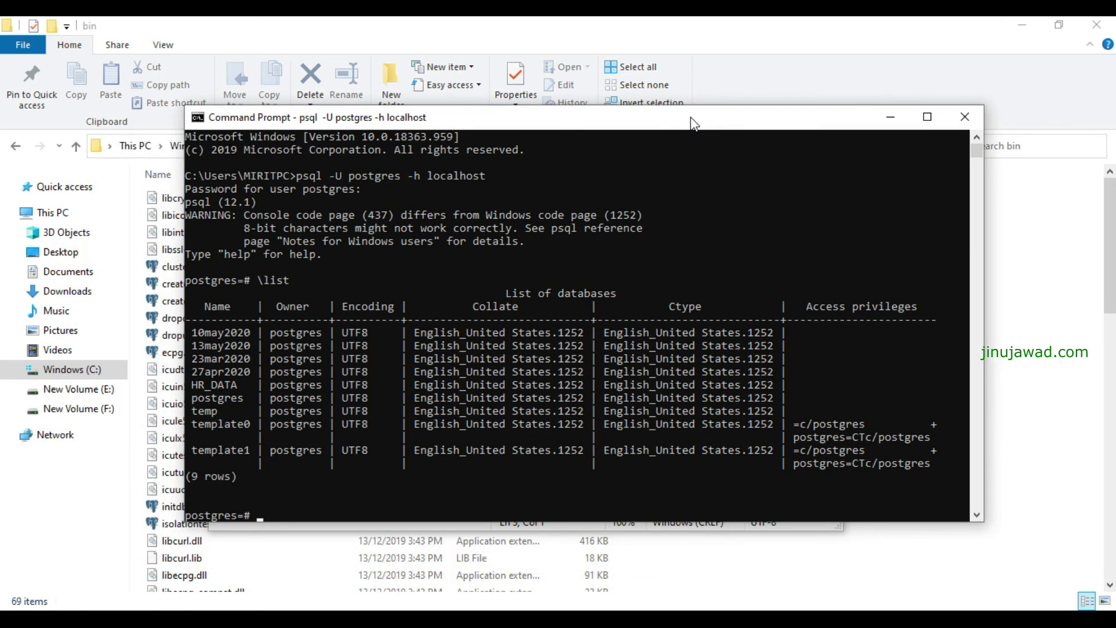